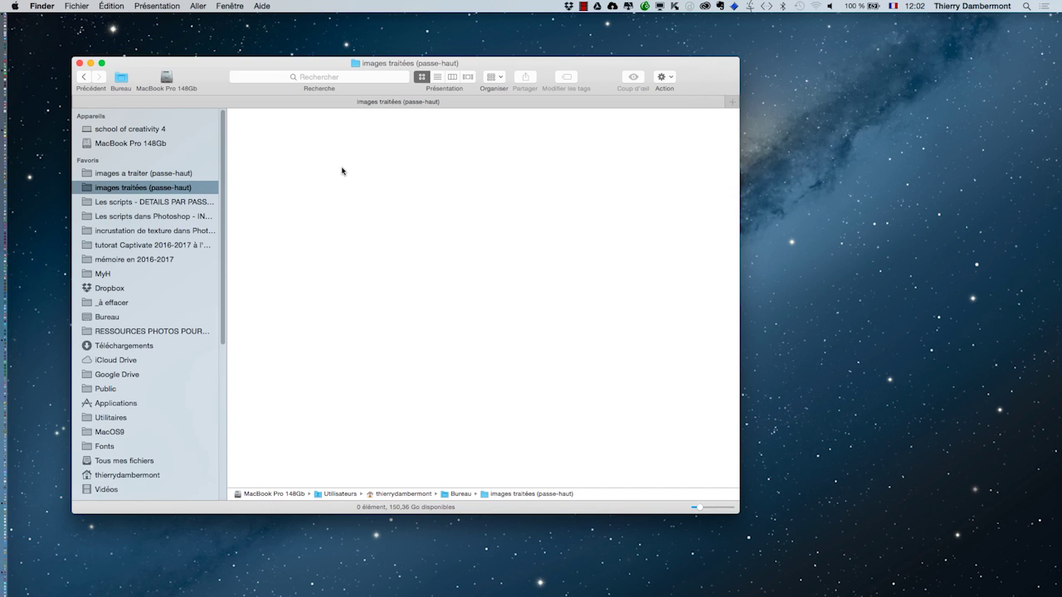
Step: Create a new folder named "images à traiter (passe-haut) EN PSD" in Bureau
{"action": "left_click", "coordinate": [148, 321]}
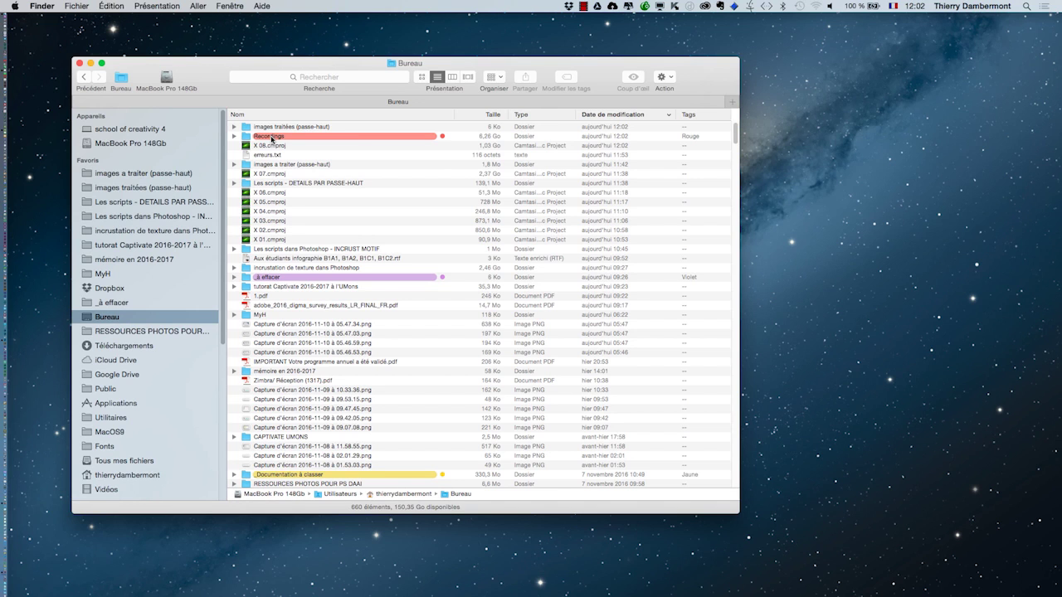
{"action": "key", "text": "alt+super+n"}
{"action": "left_click", "coordinate": [328, 103]}
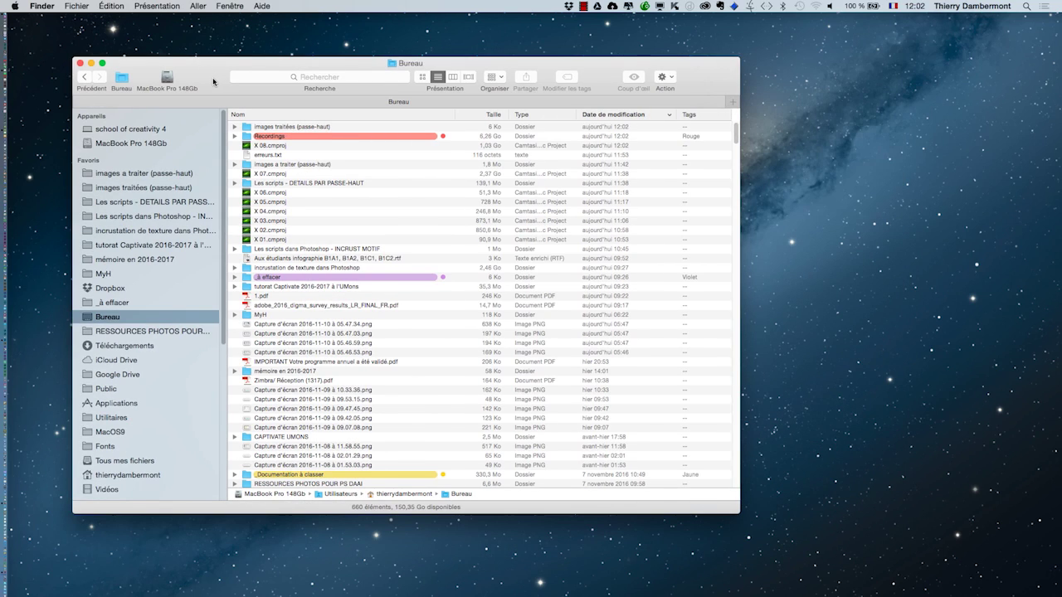
{"action": "key", "text": "shift+super+n"}
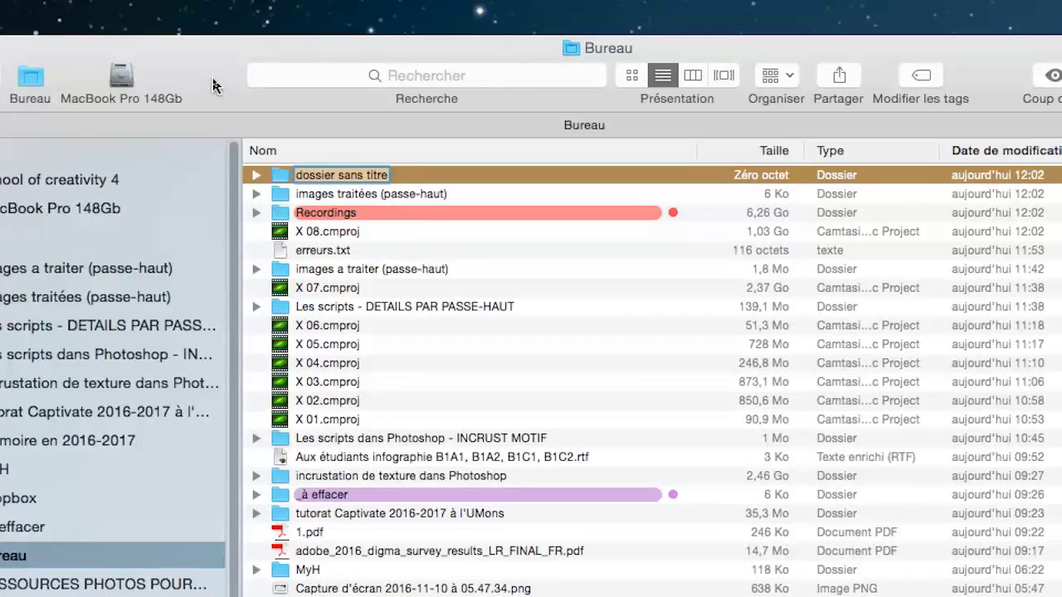
{"action": "type", "text": "images"}
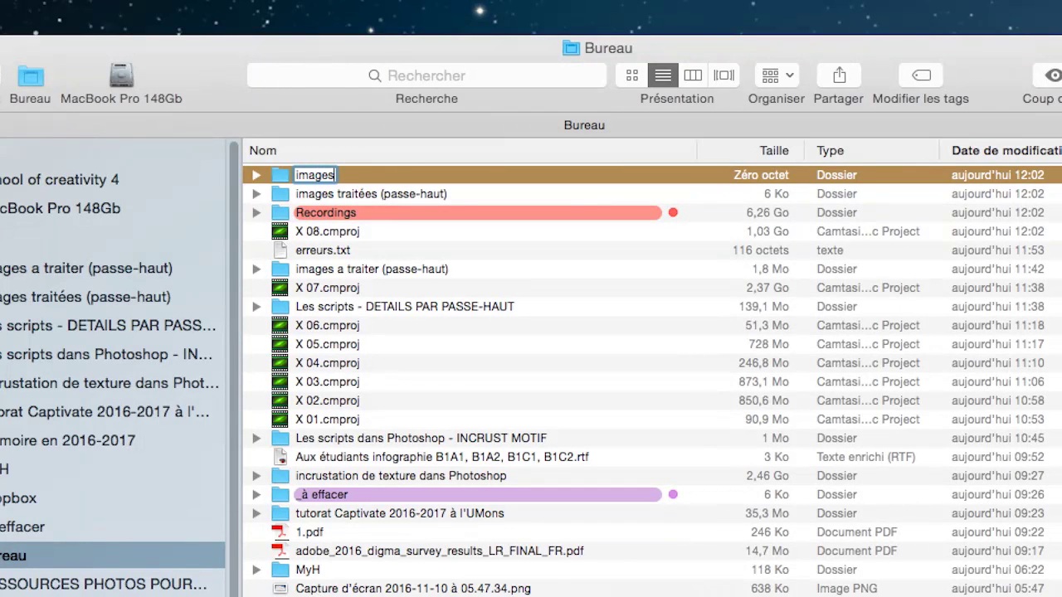
{"action": "type", "text": " à trai"}
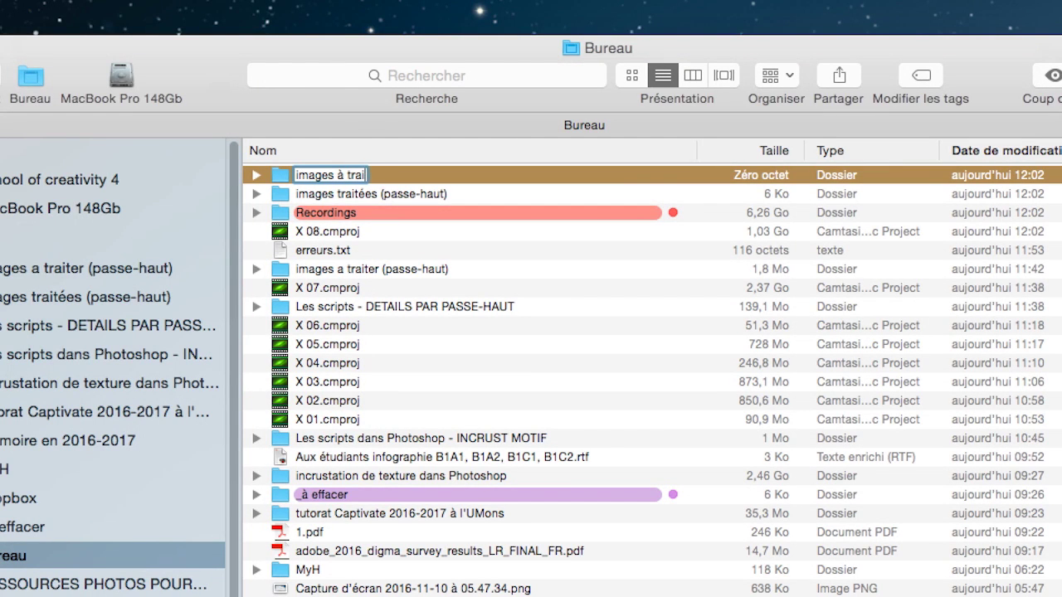
{"action": "type", "text": "ter (pa"}
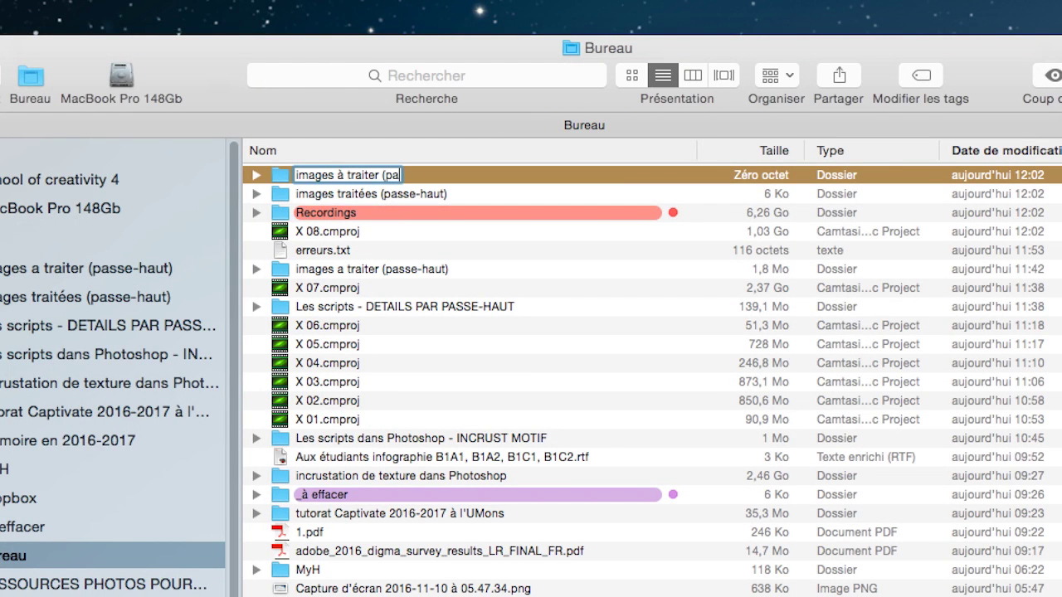
{"action": "type", "text": "sse-haut)"}
{"action": "type", "text": " e"}
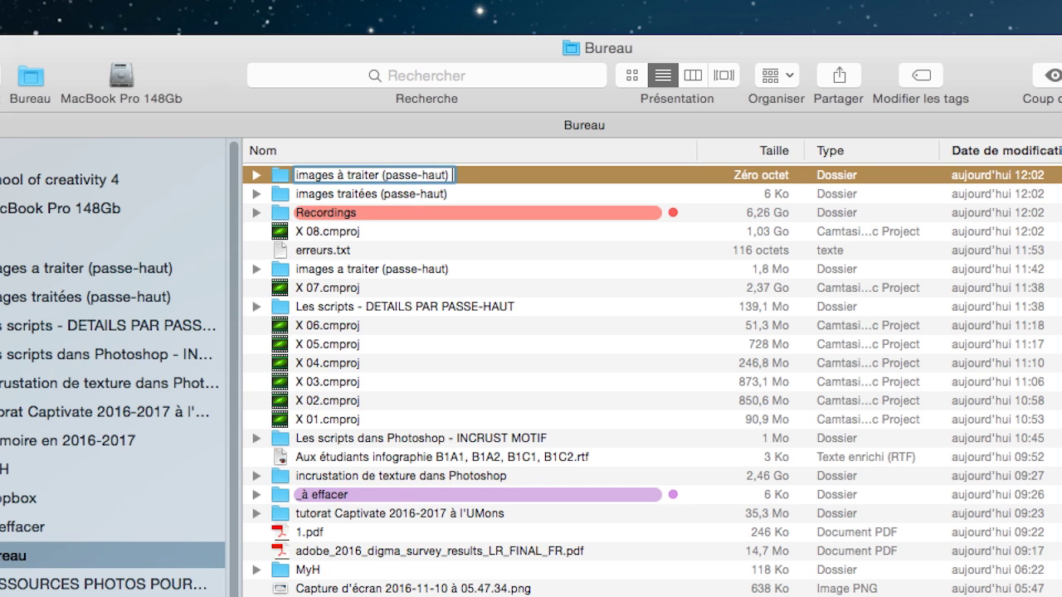
{"action": "key", "text": "BackSpace"}
{"action": "type", "text": "EN PSD"}
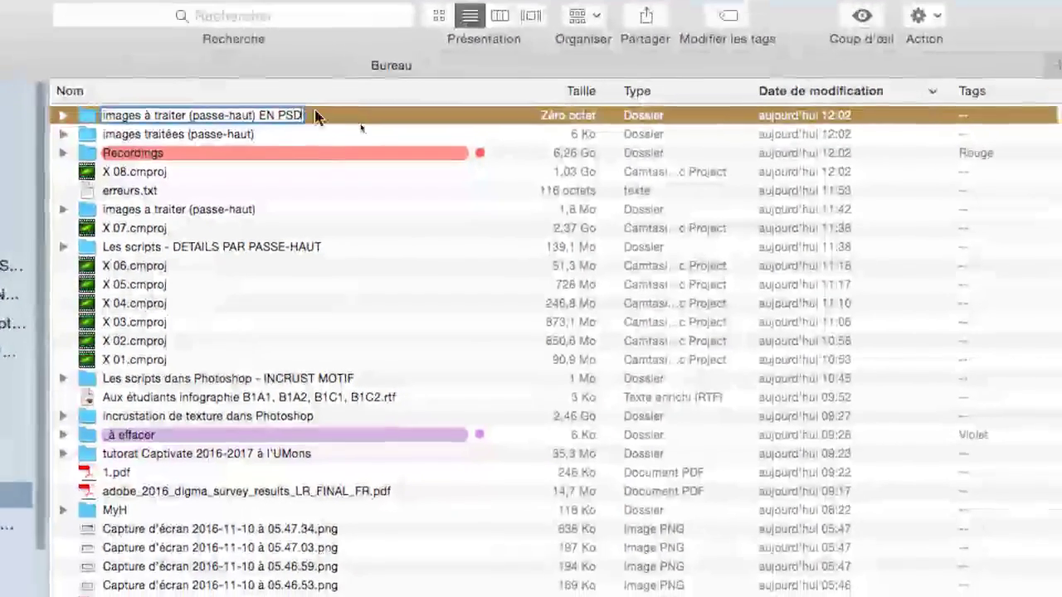
{"action": "left_click", "coordinate": [511, 181]}
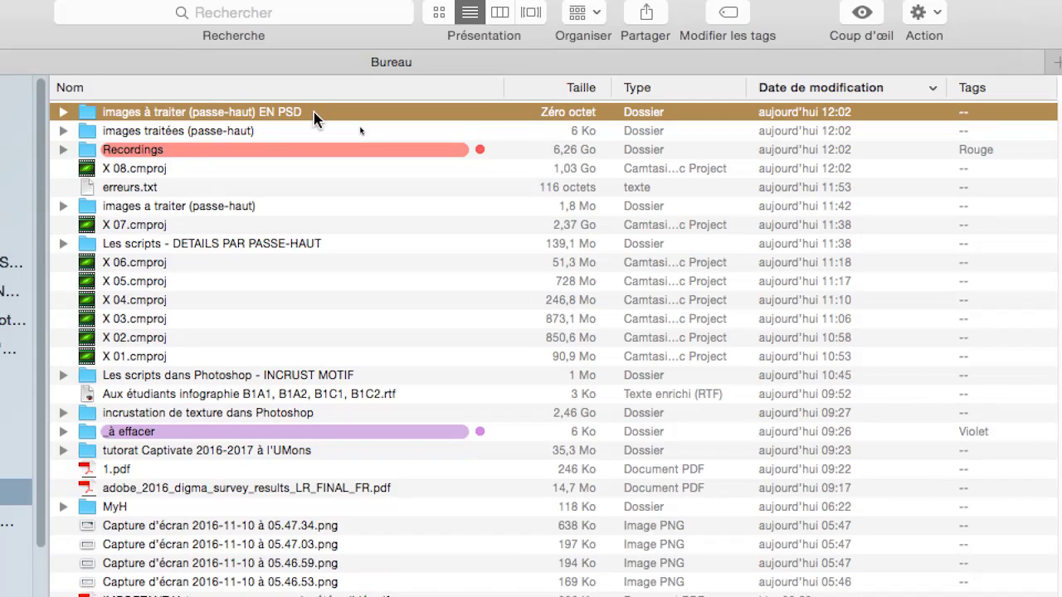
Step: Add the "images à traiter (passe-haut) EN PSD" folder to Favoris below "images a traiter (passe-haut)" and open it
{"action": "left_click_drag", "start_coordinate": [314, 121], "coordinate": [0, 208]}
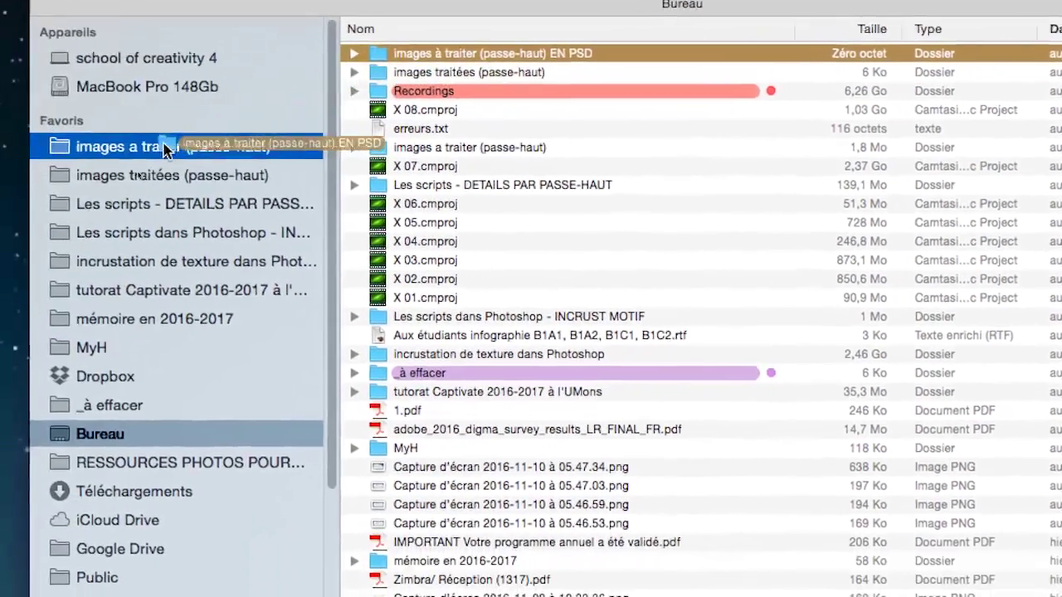
{"action": "left_click_drag", "start_coordinate": [164, 150], "coordinate": [136, 161]}
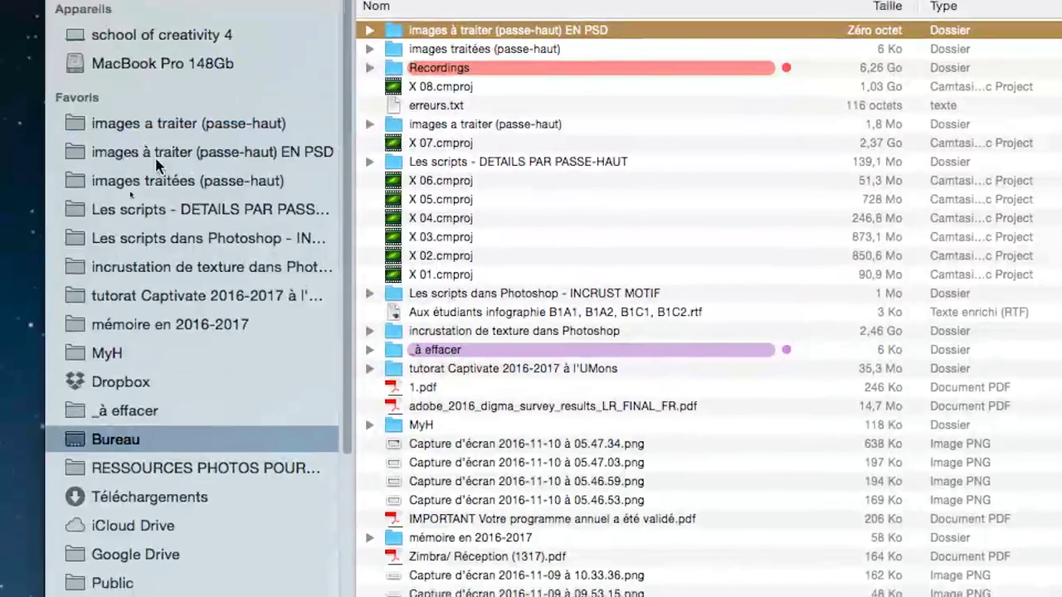
{"action": "left_click", "coordinate": [218, 158]}
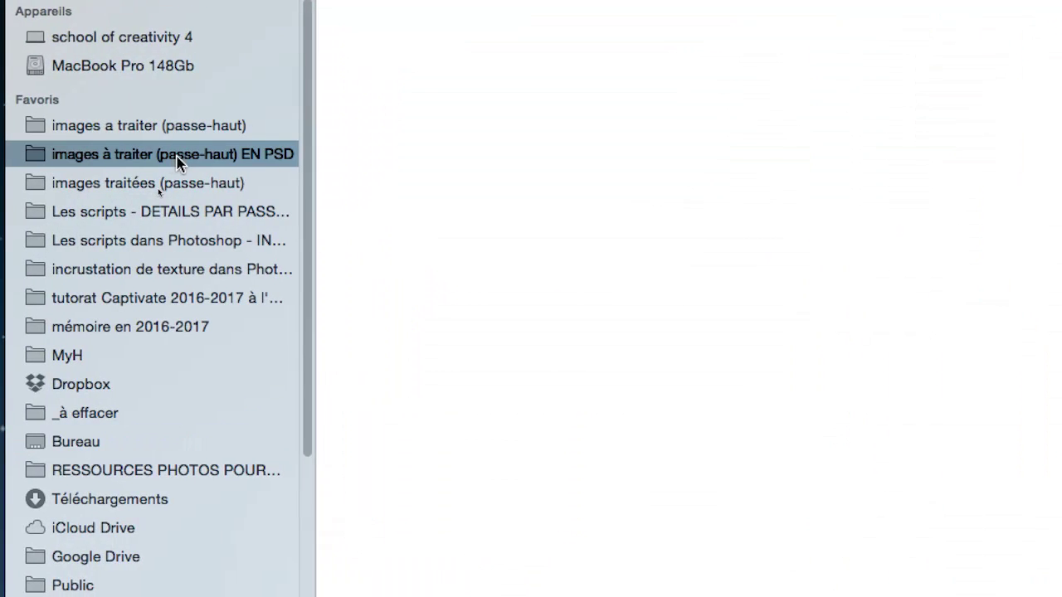
Step: Check the contents of the "images a traiter (passe-haut)" folder and its EN PSD counterpart, and close the Finder window
{"action": "left_click", "coordinate": [175, 128]}
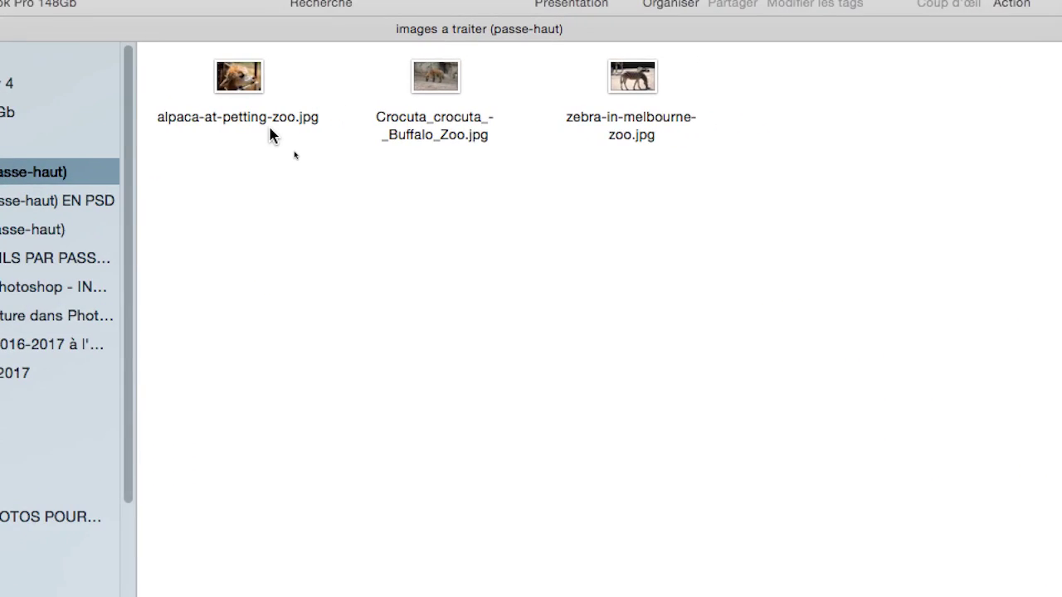
{"action": "left_click", "coordinate": [71, 200]}
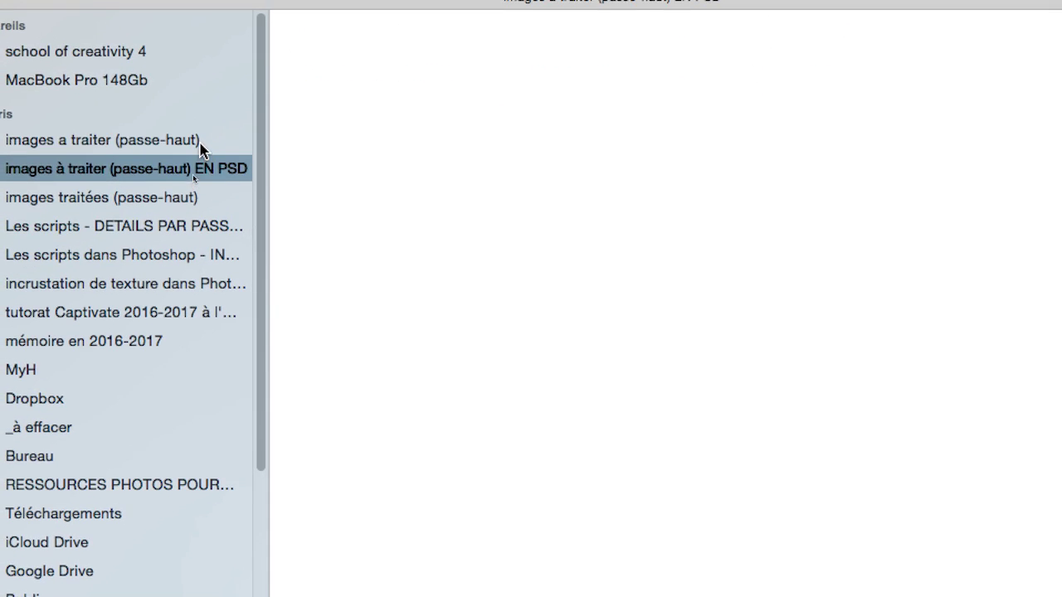
{"action": "left_click", "coordinate": [199, 128]}
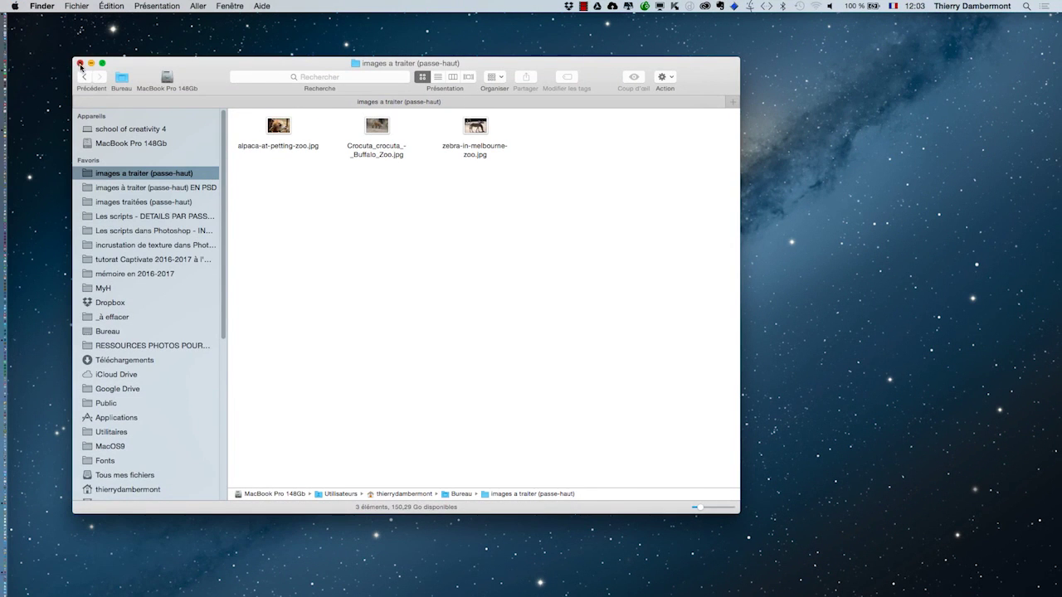
{"action": "left_click", "coordinate": [80, 63]}
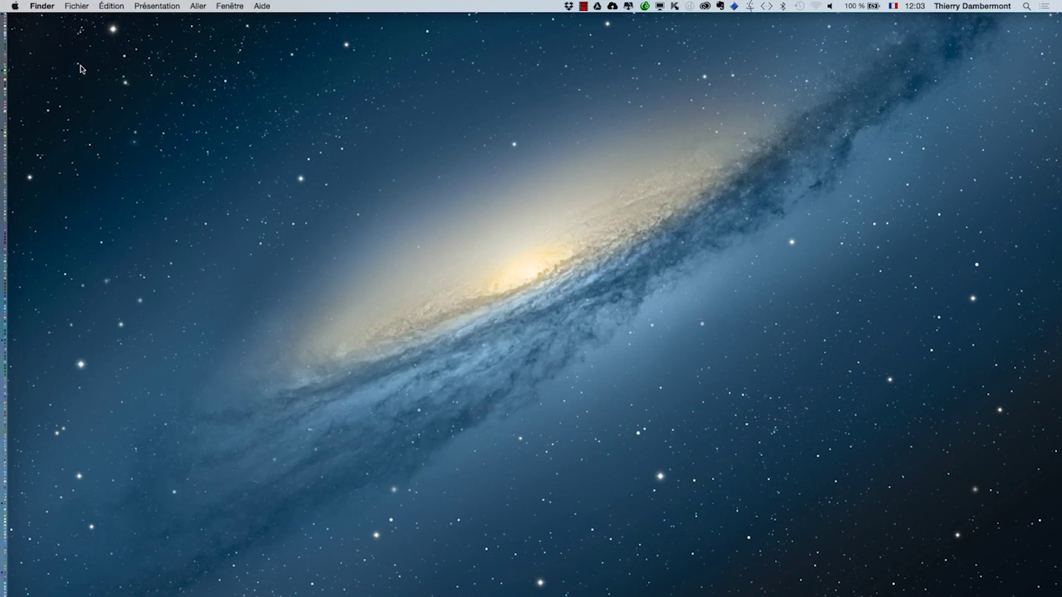
Step: Switch to Photoshop CC 2017 and start the Processeur d'images script
{"action": "key", "text": "super+Tab"}
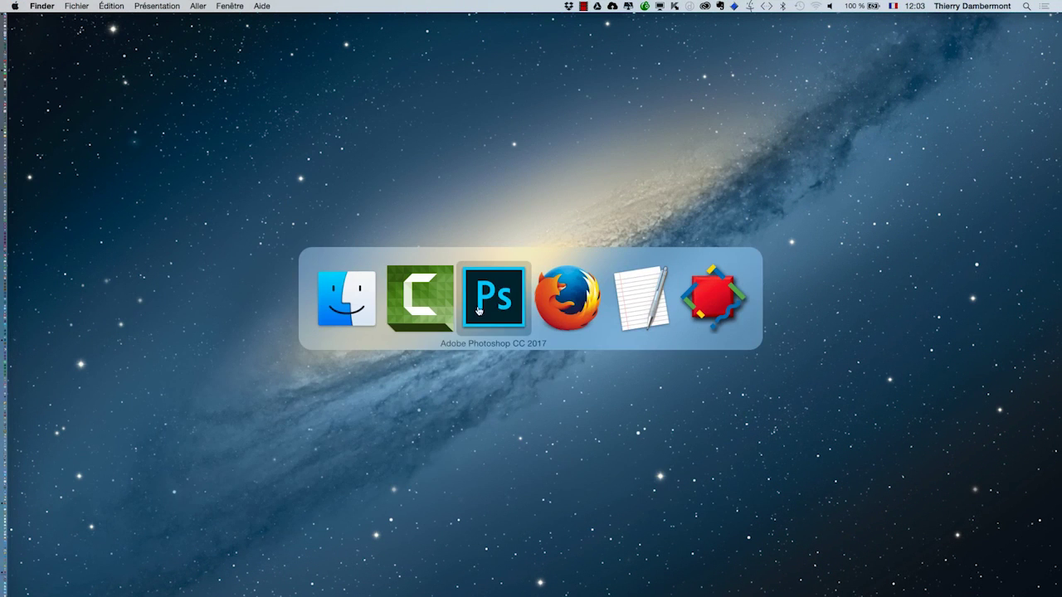
{"action": "key", "text": "super+Tab"}
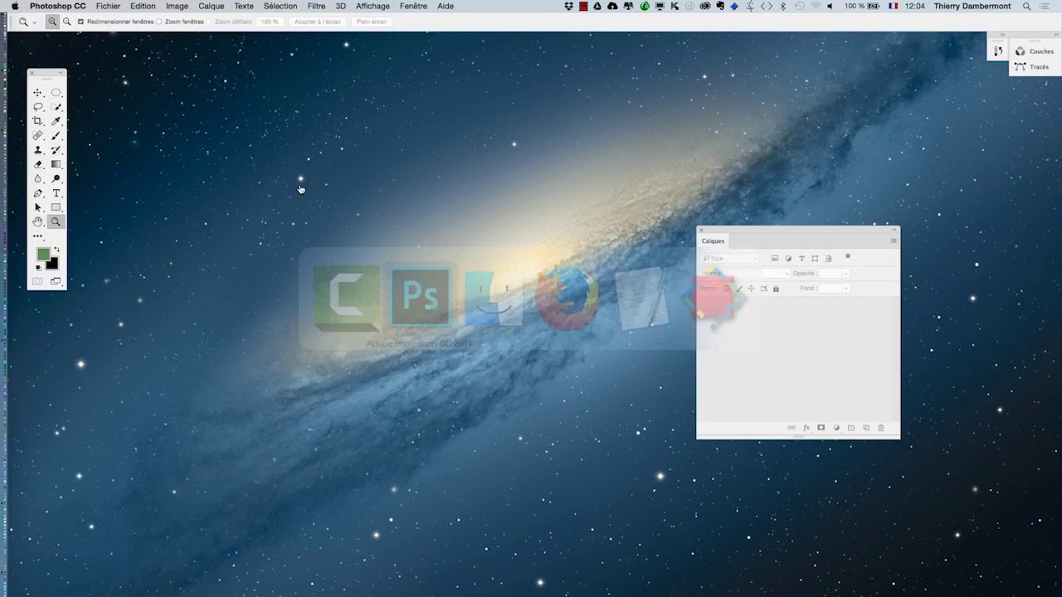
{"action": "left_click", "coordinate": [103, 6]}
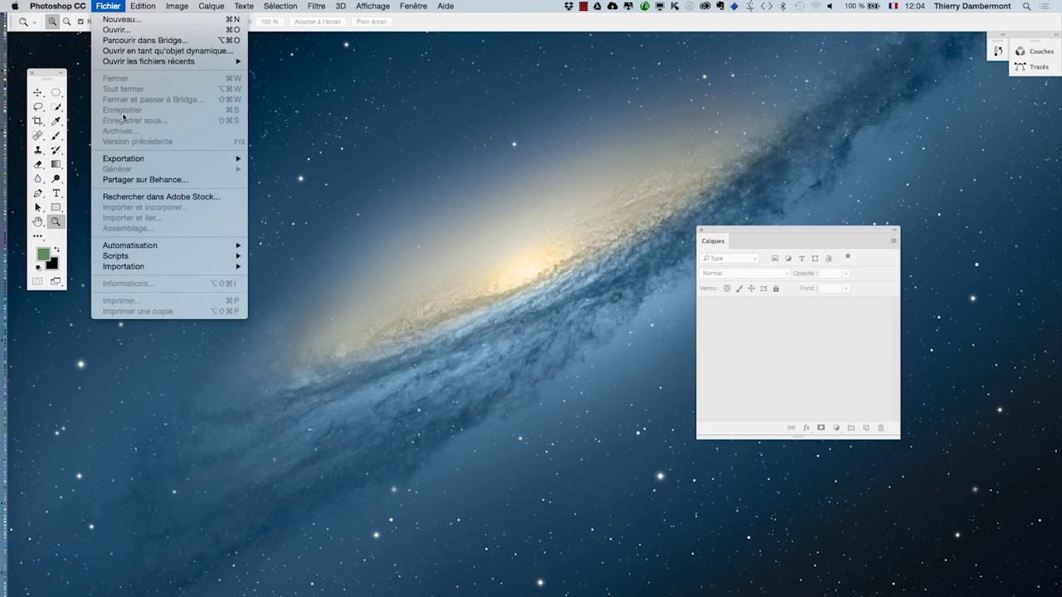
{"action": "mouse_move", "coordinate": [122, 259]}
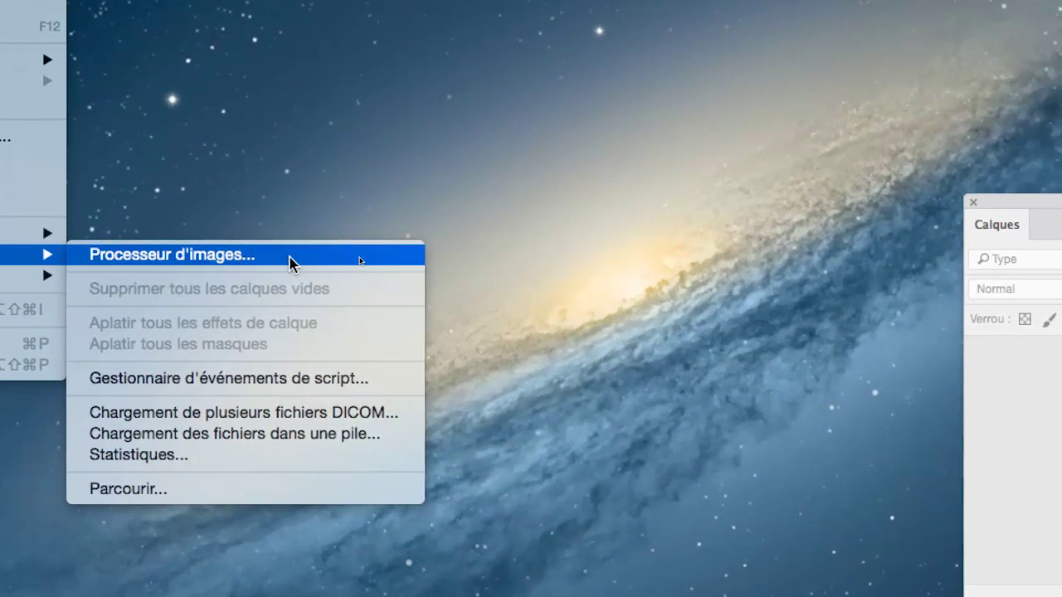
{"action": "left_click", "coordinate": [289, 261]}
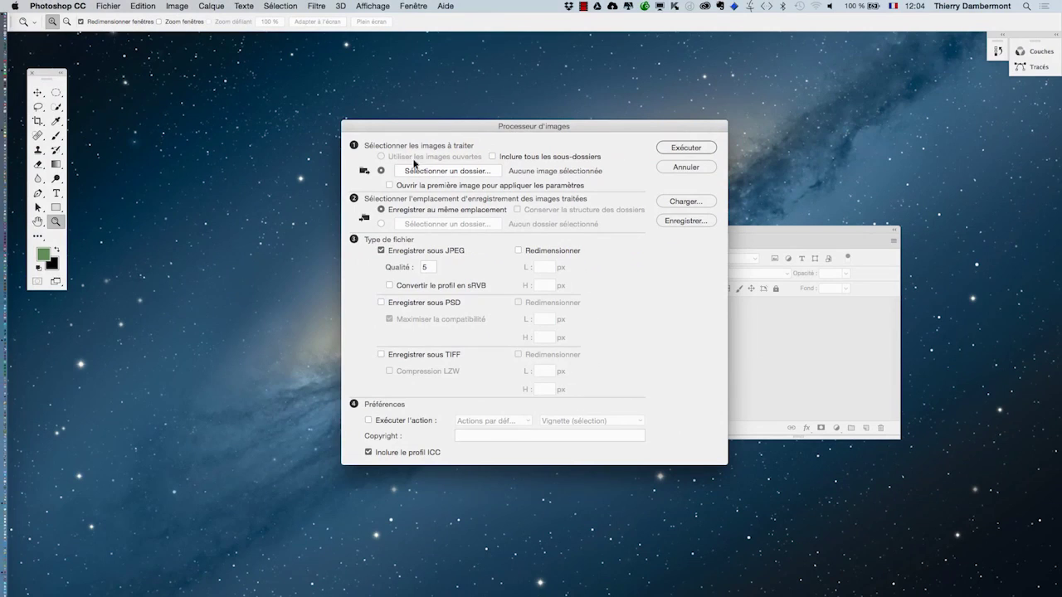
Step: Set the output file type to PSD instead of JPEG
{"action": "left_click_drag", "start_coordinate": [407, 130], "coordinate": [271, 112]}
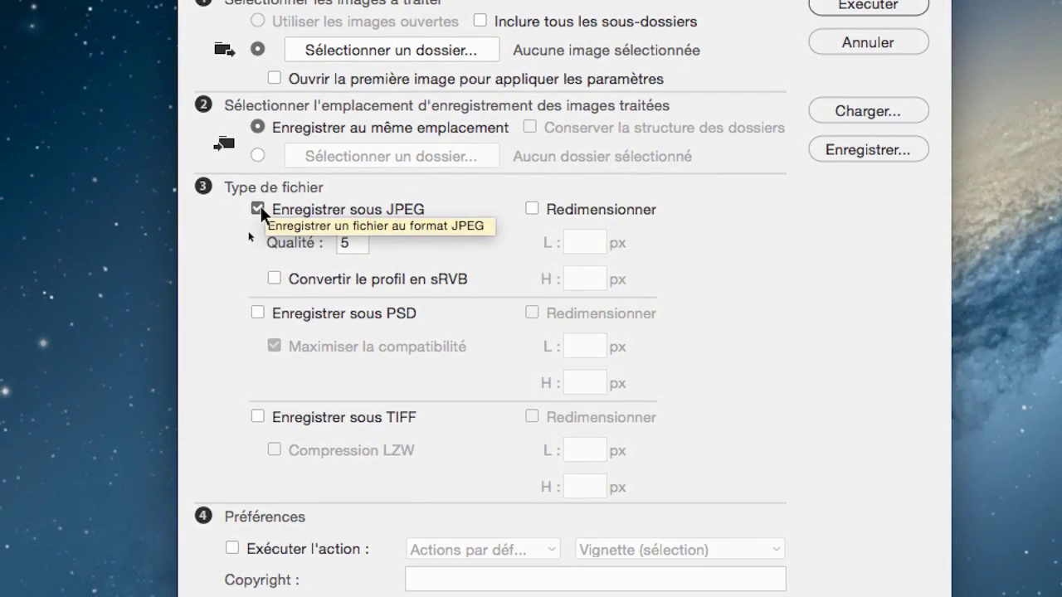
{"action": "left_click", "coordinate": [258, 207]}
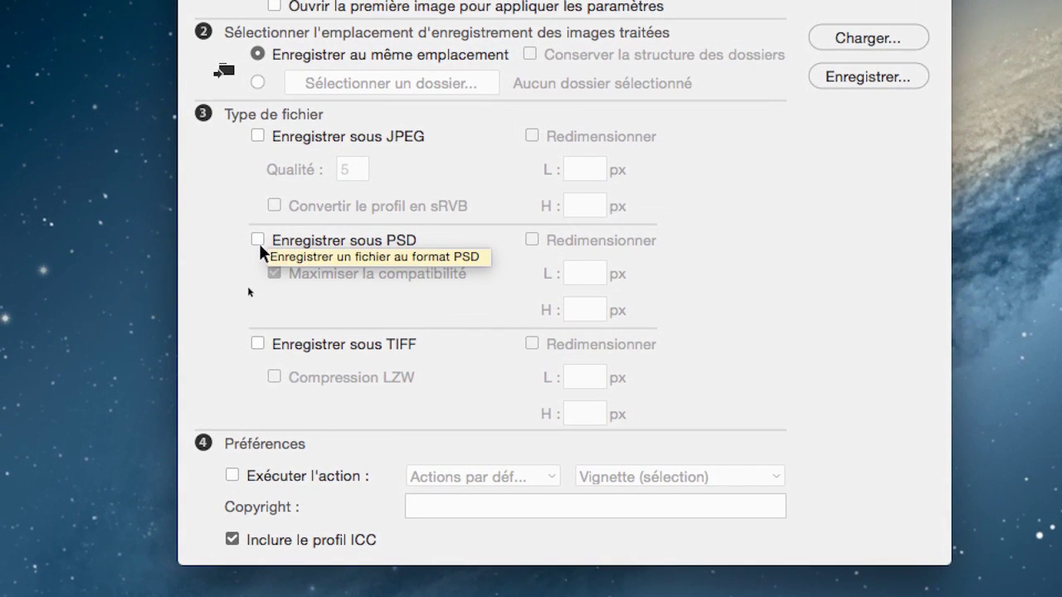
{"action": "left_click", "coordinate": [217, 301]}
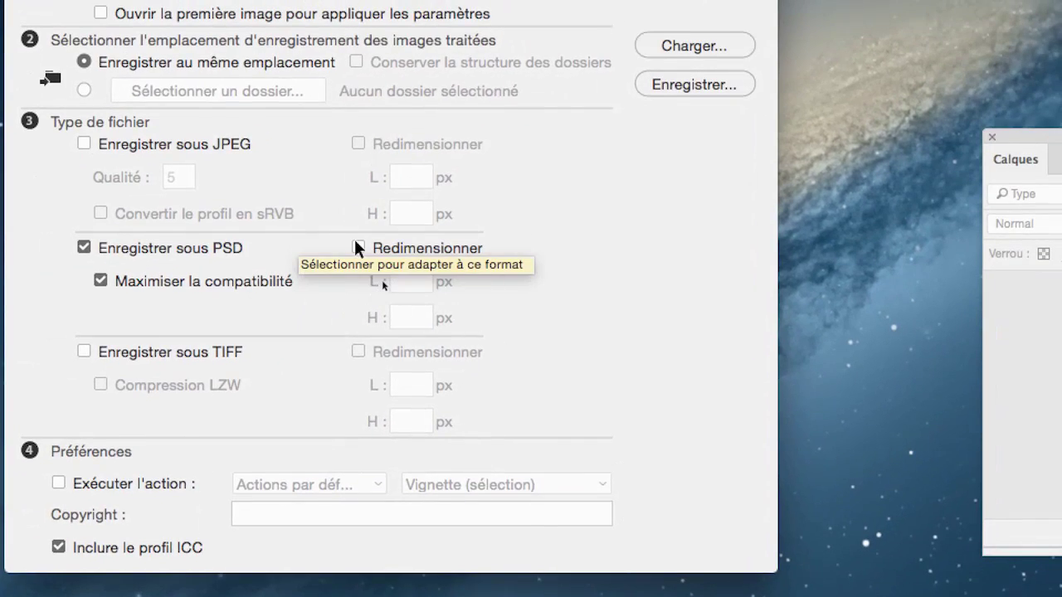
Step: Try resizing the PSD output to 400 px wide by 400 px high, and turn the resizing off again
{"action": "left_click", "coordinate": [496, 220]}
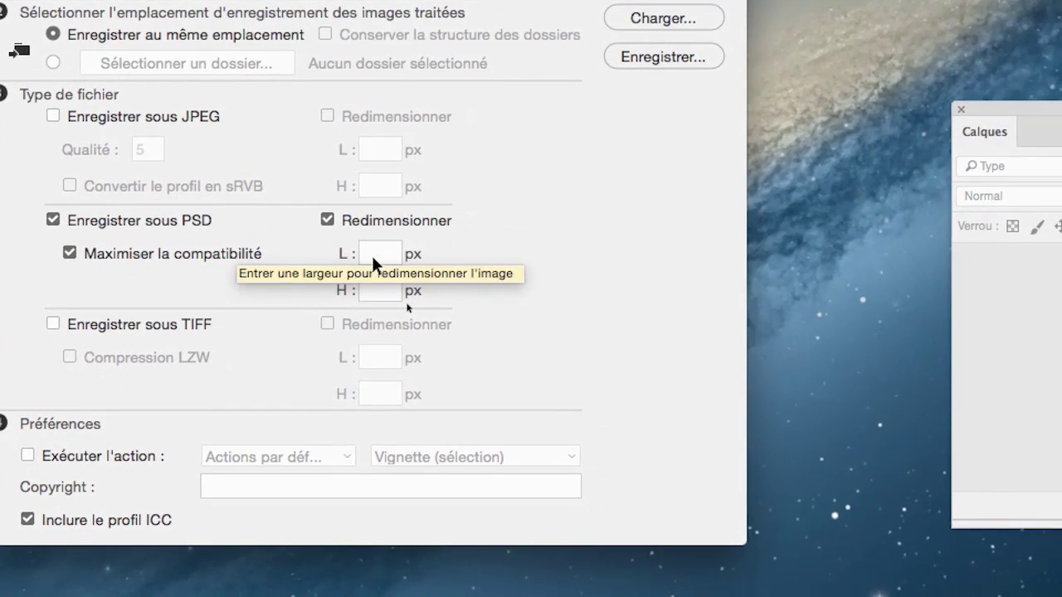
{"action": "left_click", "coordinate": [375, 254]}
{"action": "type", "text": "400"}
{"action": "key", "text": "Tab"}
{"action": "type", "text": "400"}
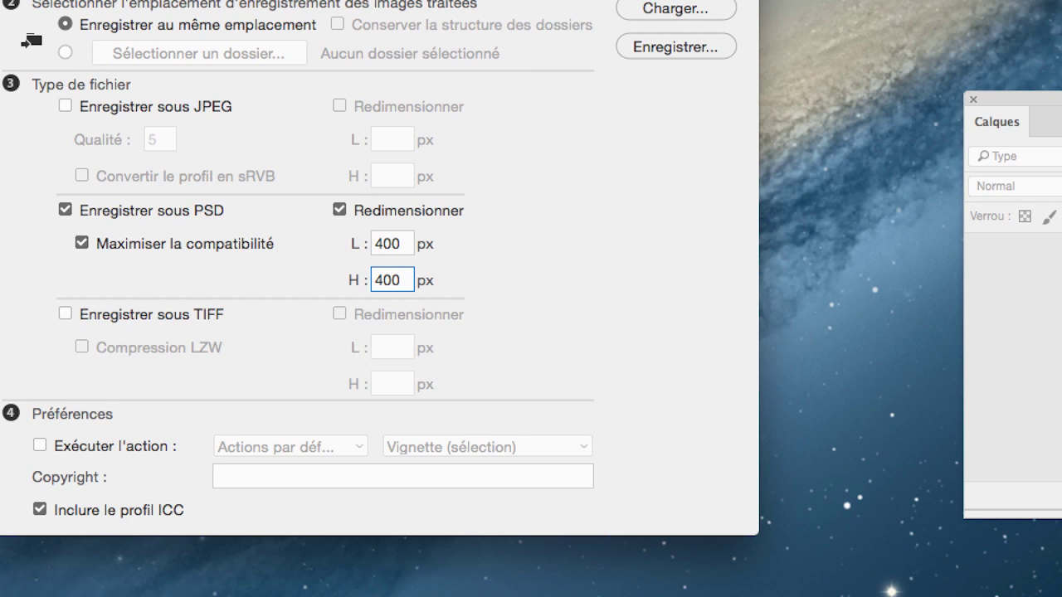
{"action": "left_click", "coordinate": [339, 211]}
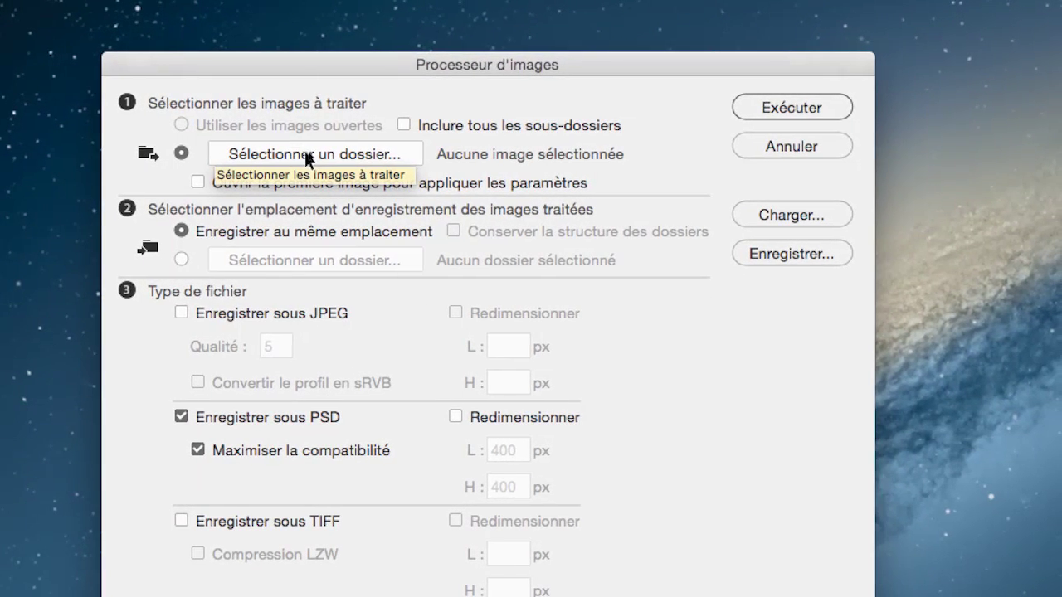
Step: Select the "images a traiter (passe-haut)" folder in Bureau as the source of the images to process
{"action": "left_click", "coordinate": [306, 152]}
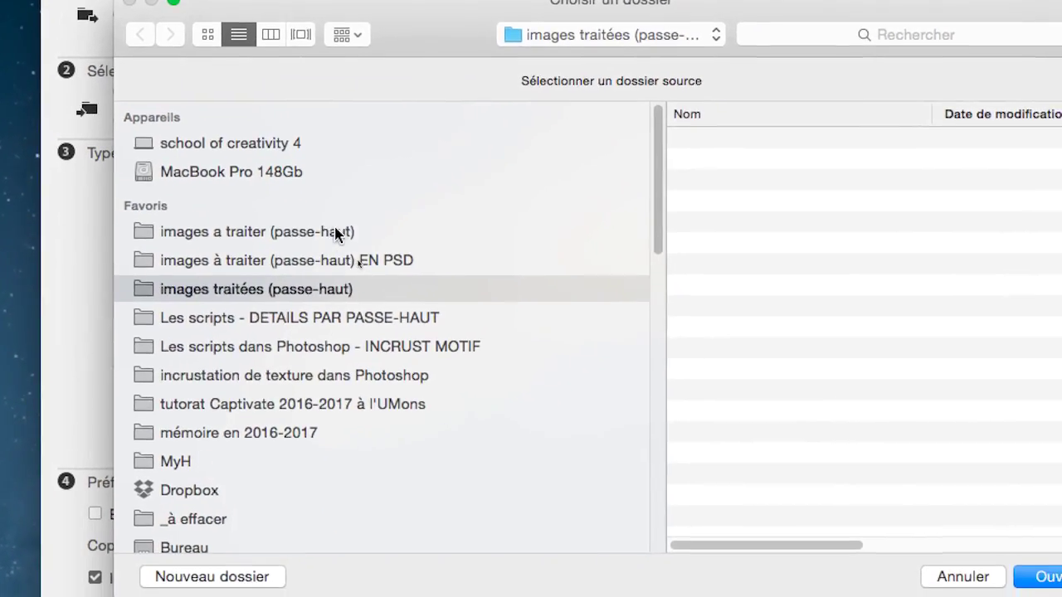
{"action": "left_click", "coordinate": [399, 369]}
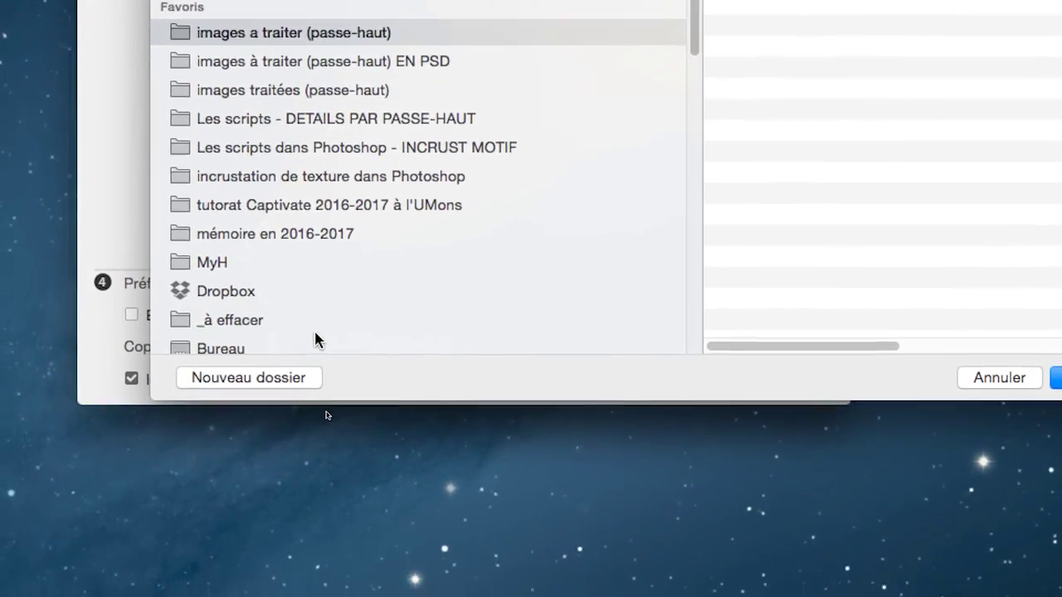
{"action": "left_click", "coordinate": [272, 544]}
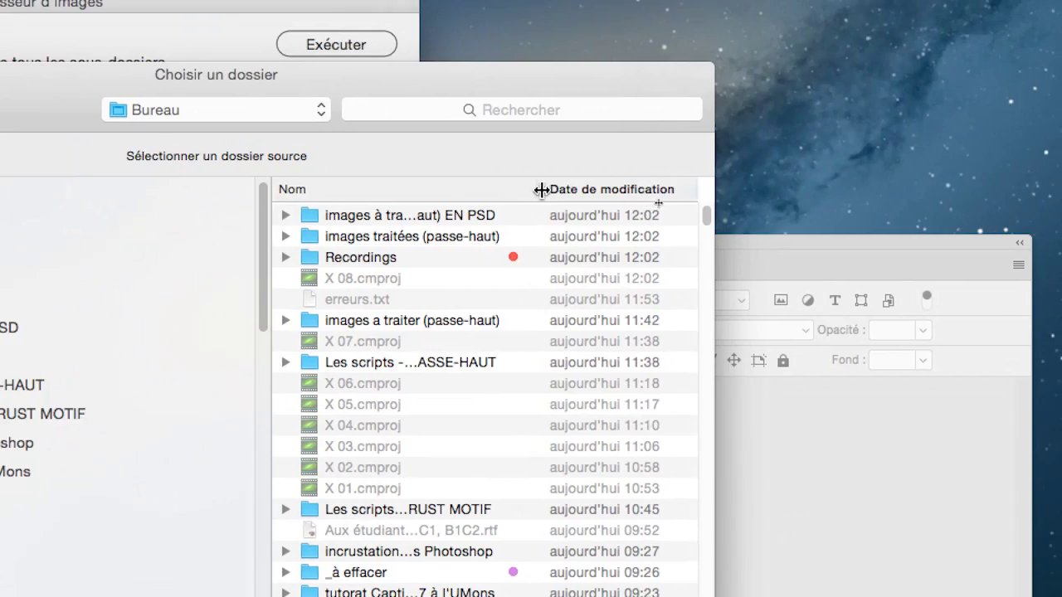
{"action": "left_click_drag", "start_coordinate": [541, 190], "coordinate": [664, 190]}
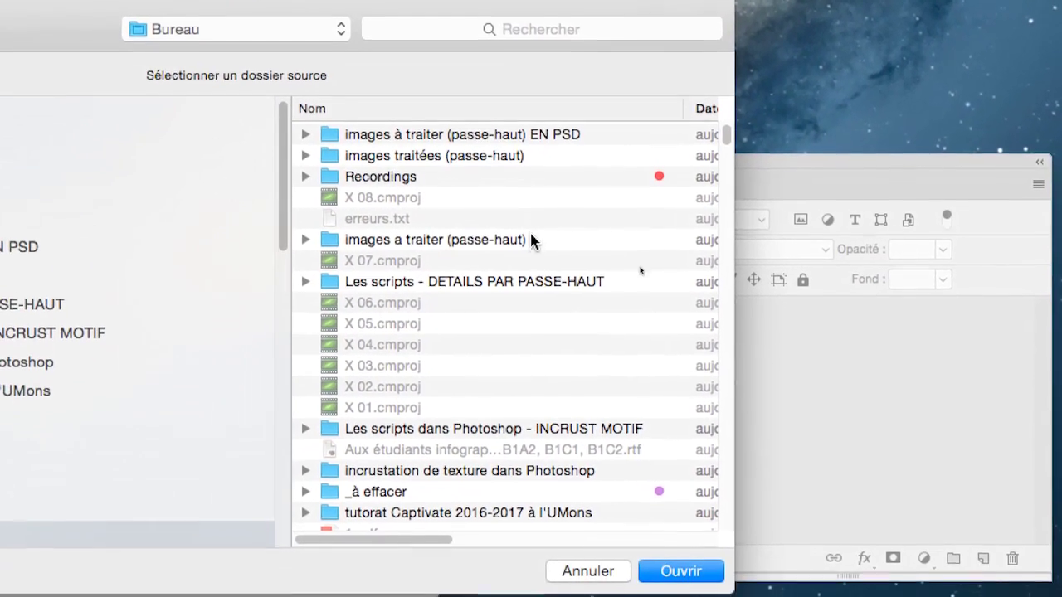
{"action": "left_click", "coordinate": [522, 291]}
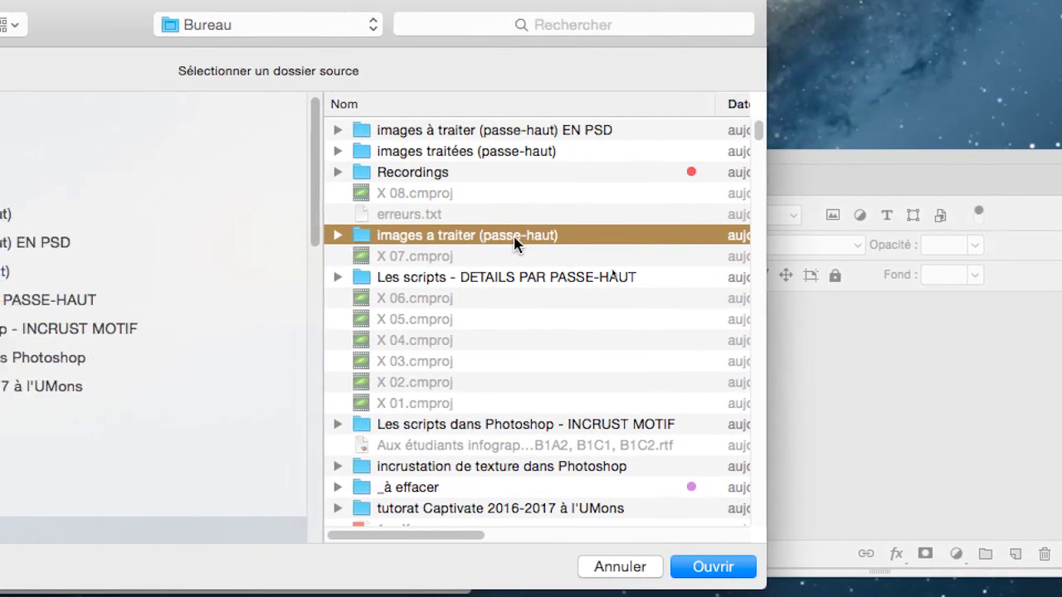
{"action": "left_click", "coordinate": [449, 235]}
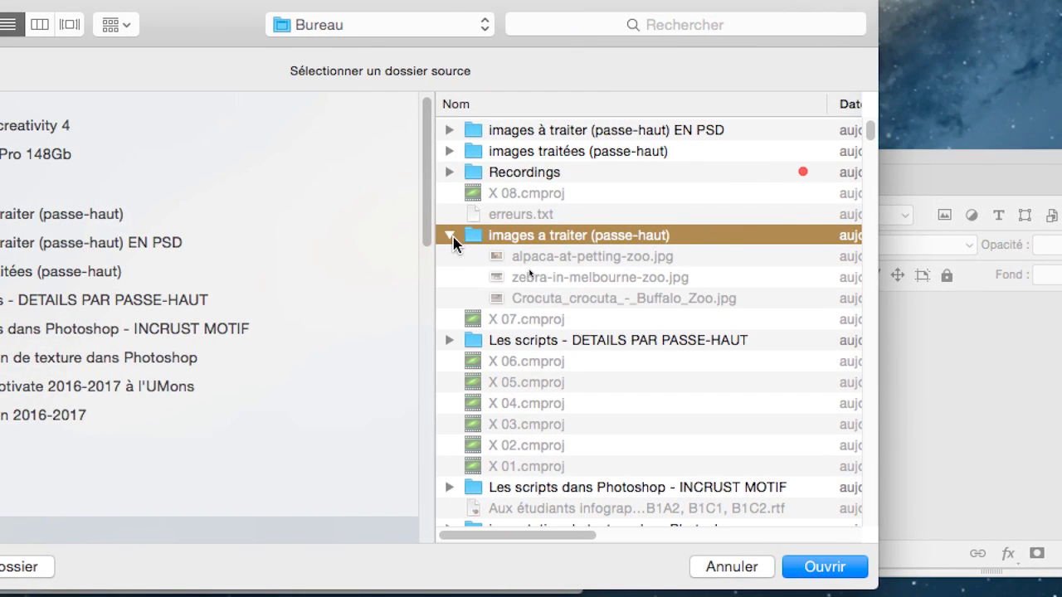
{"action": "left_click", "coordinate": [450, 235]}
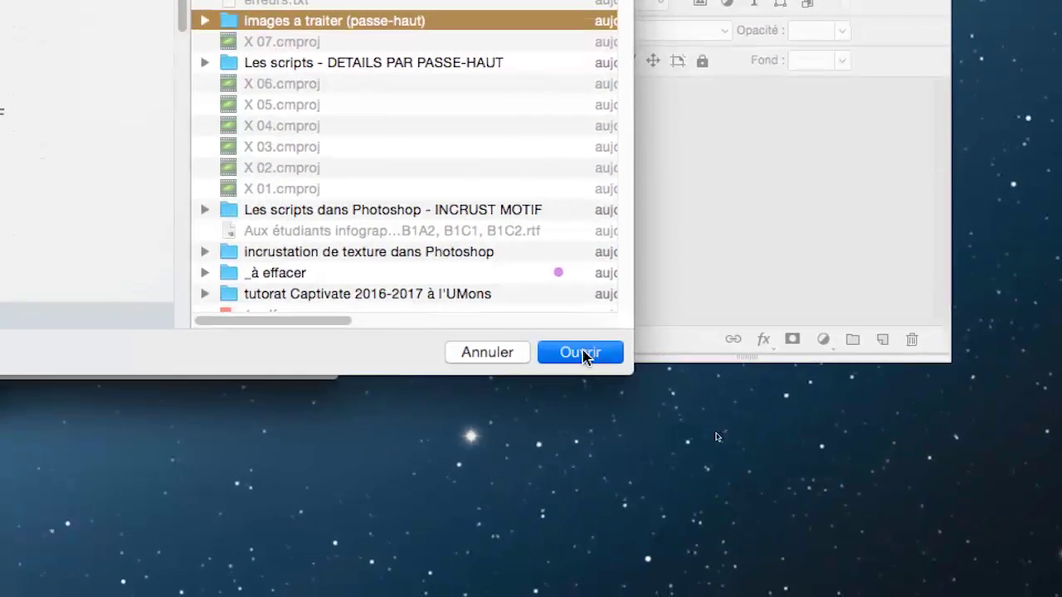
{"action": "left_click", "coordinate": [614, 405]}
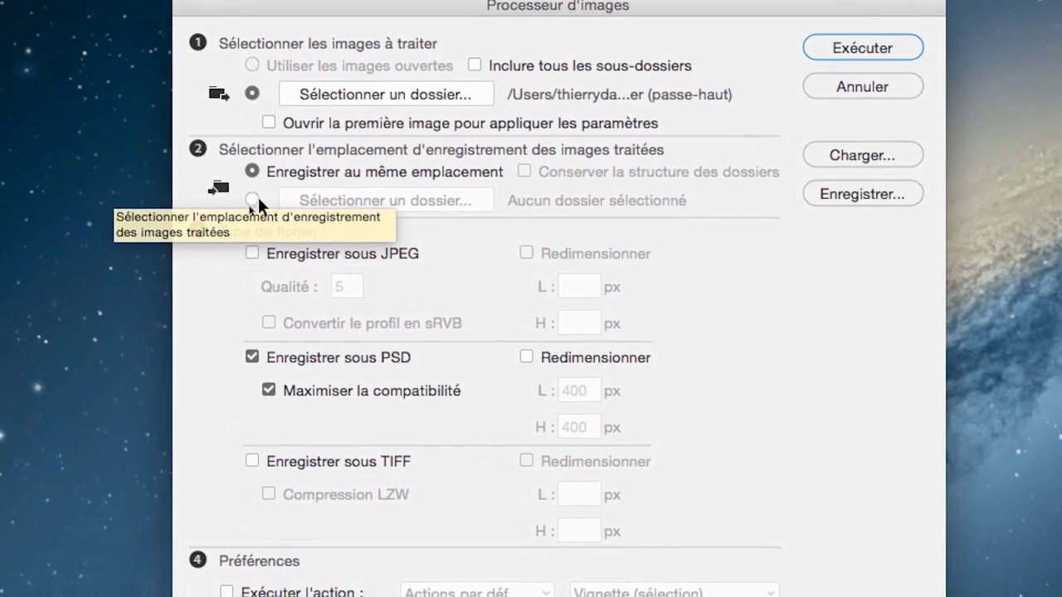
Step: Set the "images à traiter (passe-haut) EN PSD" folder in Bureau as the save location for the processed images
{"action": "left_click", "coordinate": [257, 197]}
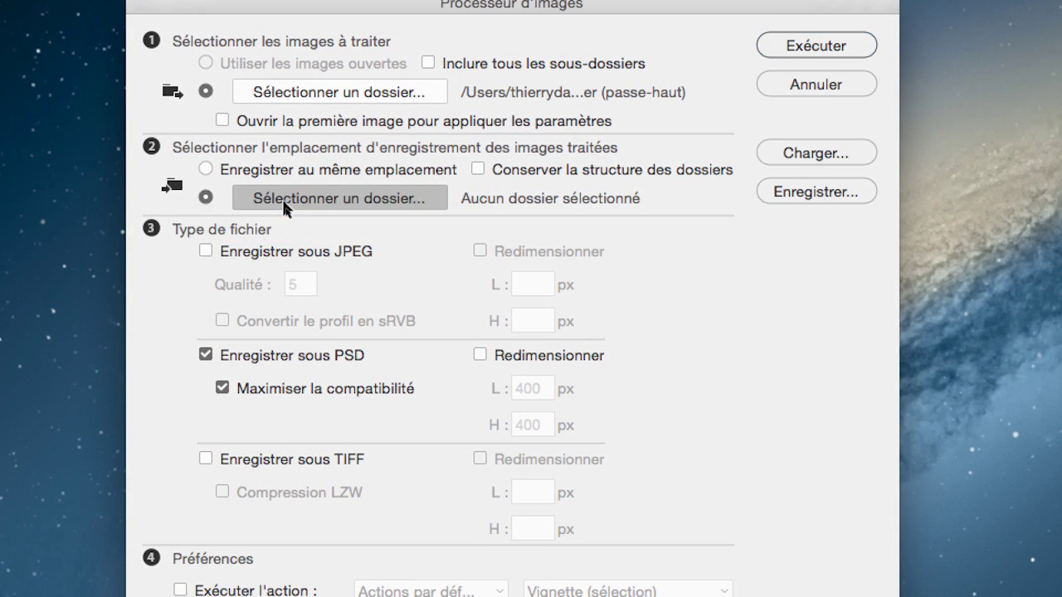
{"action": "left_click", "coordinate": [284, 204]}
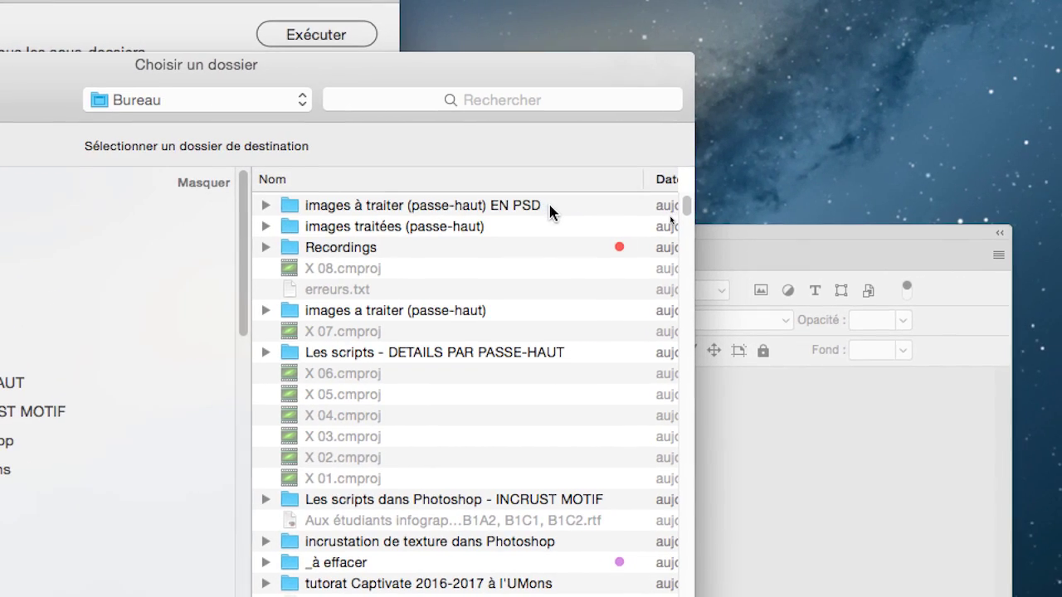
{"action": "left_click", "coordinate": [549, 209]}
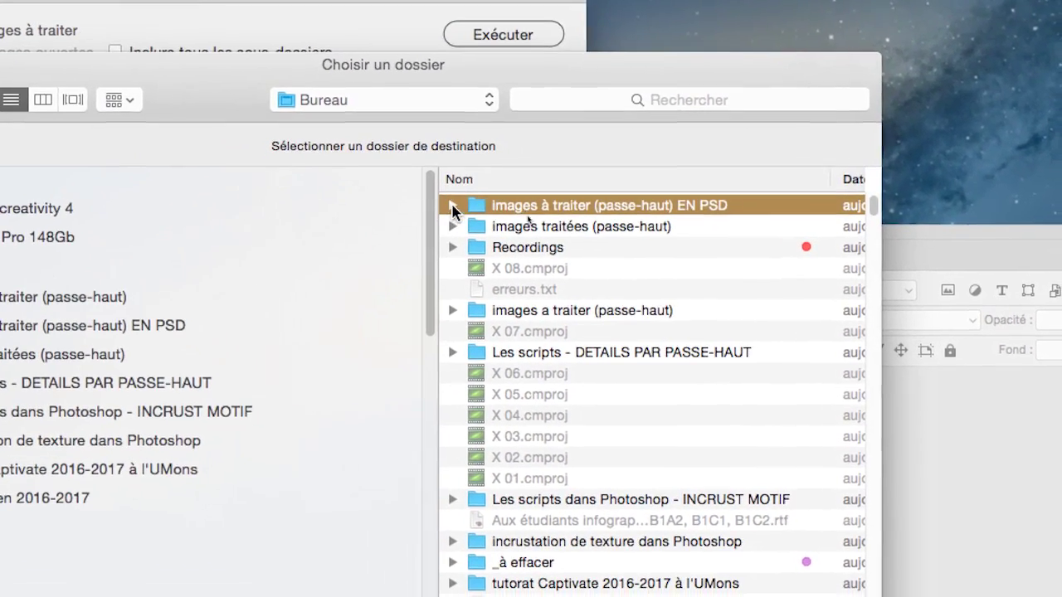
{"action": "left_click", "coordinate": [272, 184]}
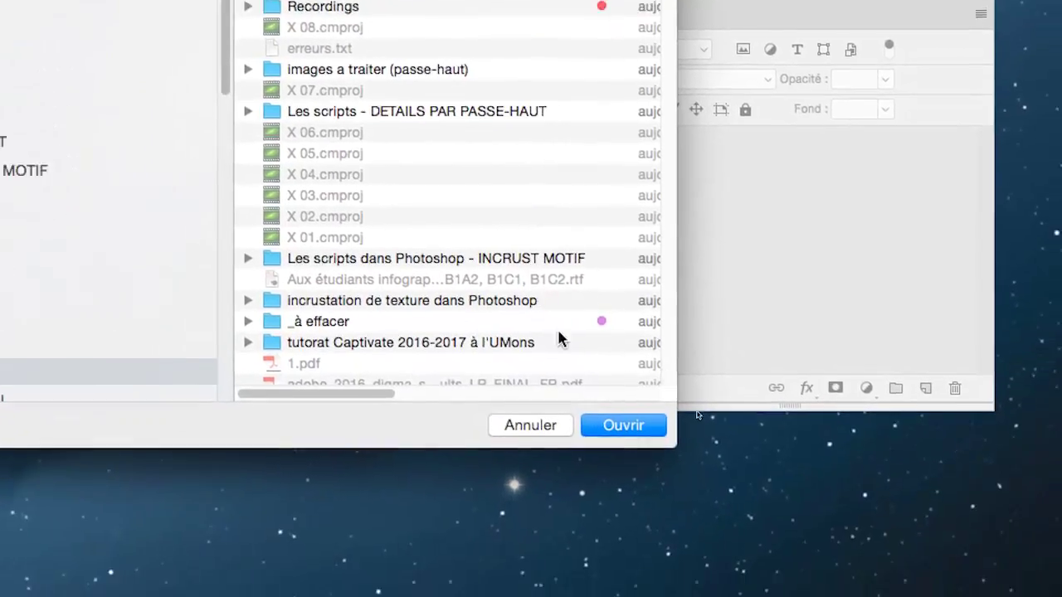
{"action": "left_click", "coordinate": [621, 426]}
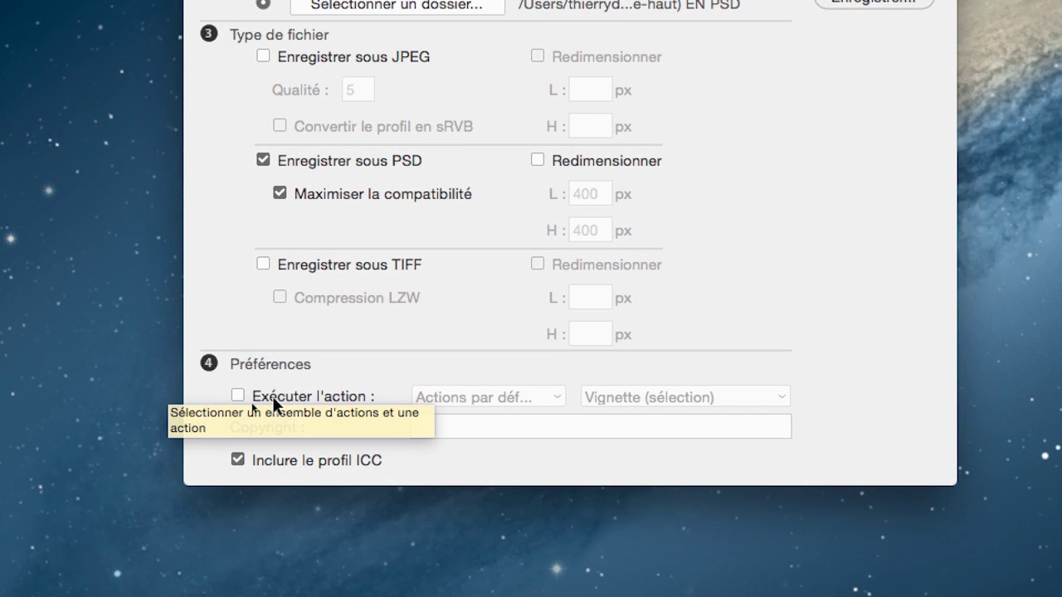
Step: Try running an action on the processed images, view the available action sets, and turn the action option off again
{"action": "left_click", "coordinate": [272, 396]}
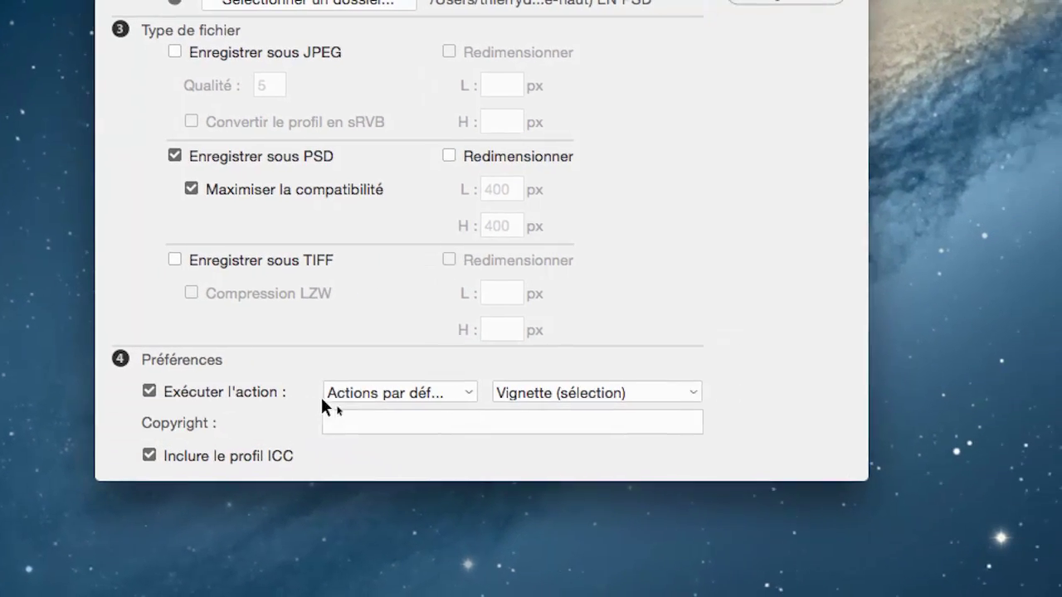
{"action": "left_click", "coordinate": [472, 395]}
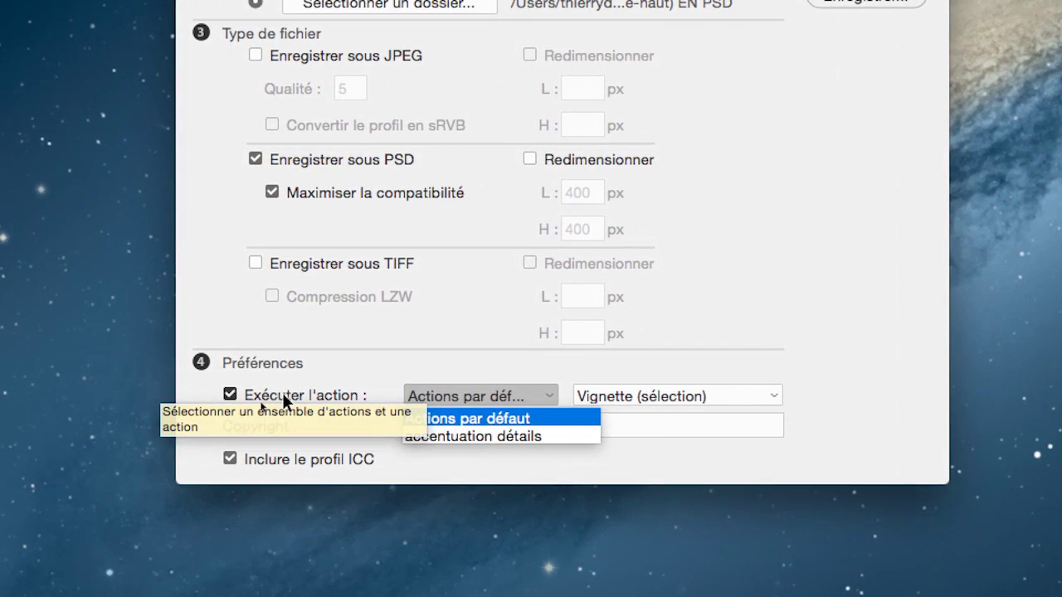
{"action": "left_click", "coordinate": [282, 396]}
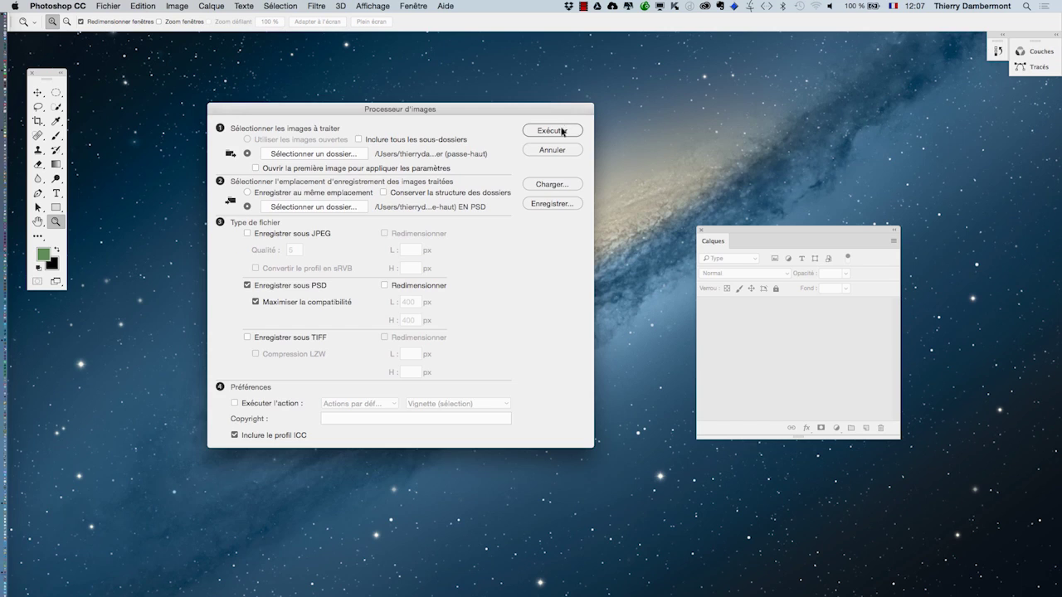
Step: Execute the image processing with the chosen folders and PSD output
{"action": "left_click", "coordinate": [551, 130]}
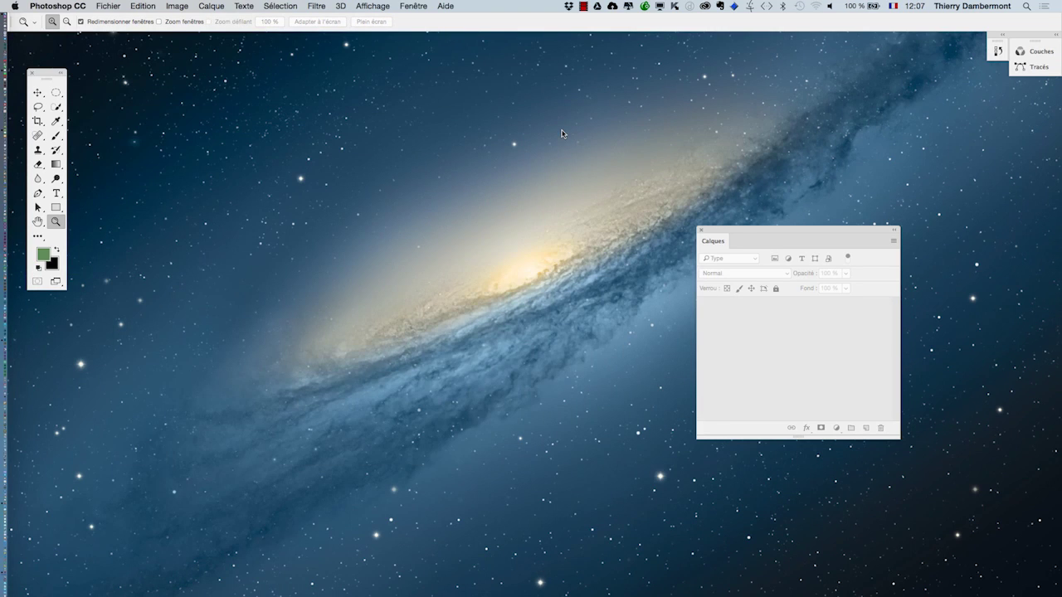
Step: Switch to Finder and open the PSD subfolder of "images à traiter (passe-haut) EN PSD" to check the converted files
{"action": "key", "text": "super+Tab"}
{"action": "key", "text": "super+Tab"}
{"action": "left_click", "coordinate": [74, 6]}
{"action": "left_click", "coordinate": [83, 19]}
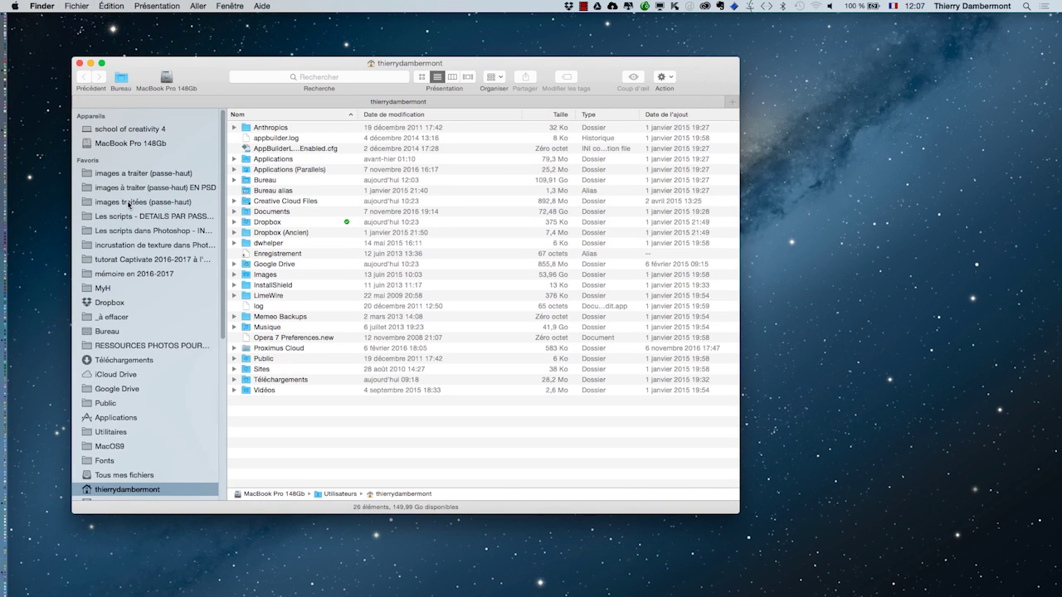
{"action": "left_click", "coordinate": [142, 193]}
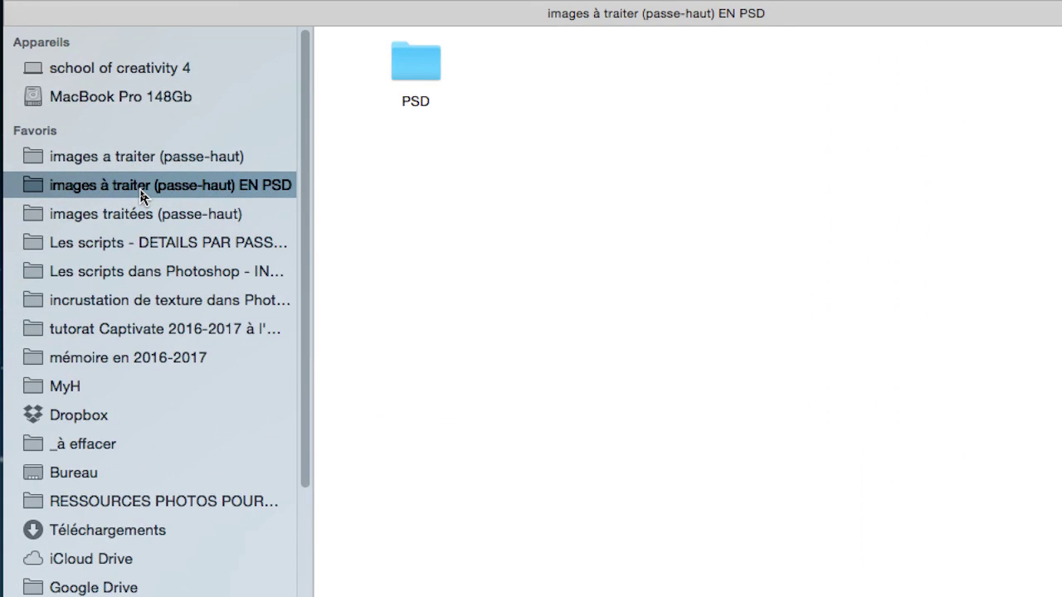
{"action": "double_click", "coordinate": [414, 75]}
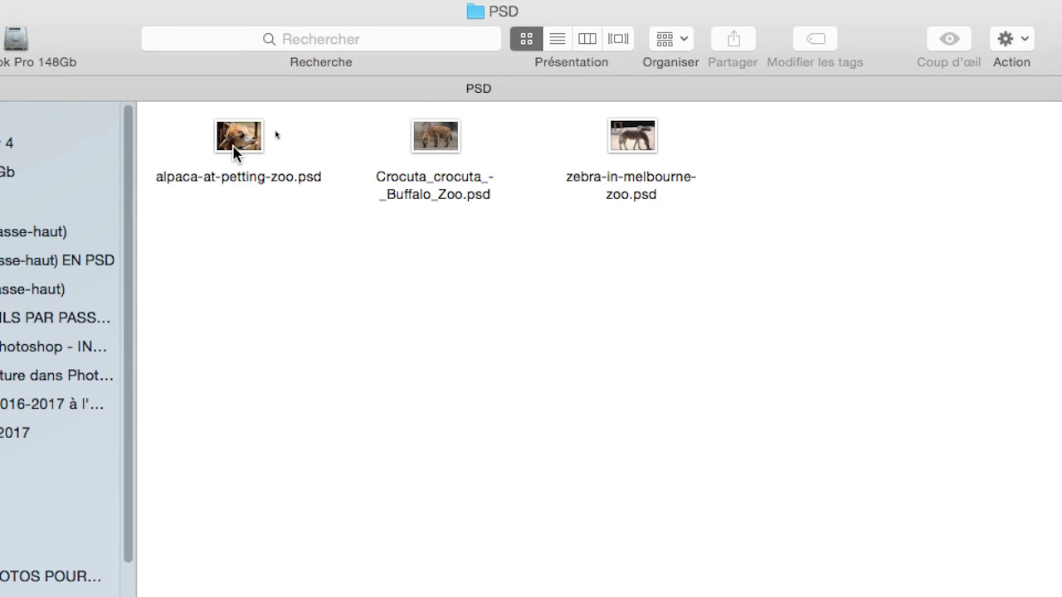